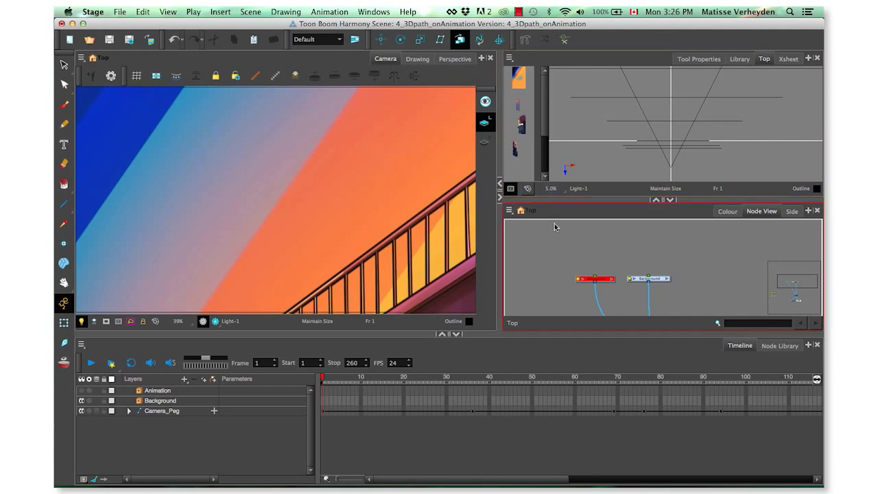
# Step: Select the Animation layer's node in the Node View
pyautogui.click(593, 279)
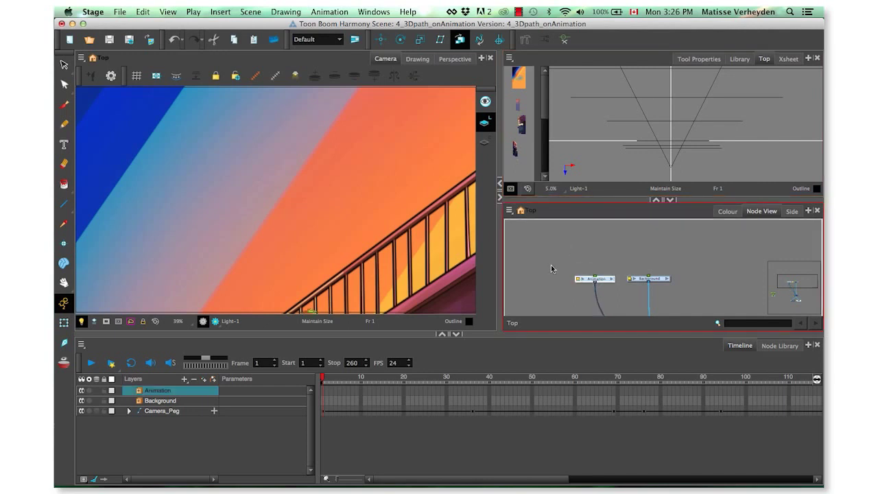
# Step: Add an Animation-P parent peg and move its node above the Animation and Background nodes
pyautogui.moveTo(411, 267); pyautogui.dragTo(417, 198)
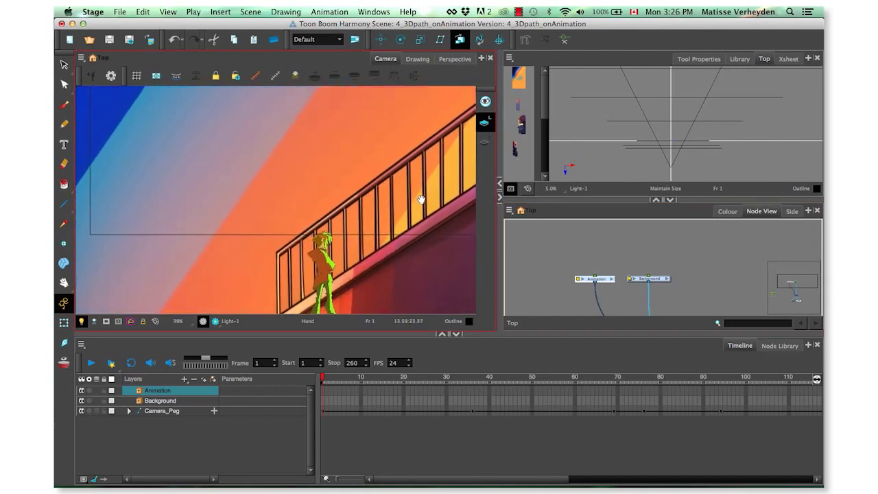
pyautogui.moveTo(593, 282); pyautogui.dragTo(595, 282)
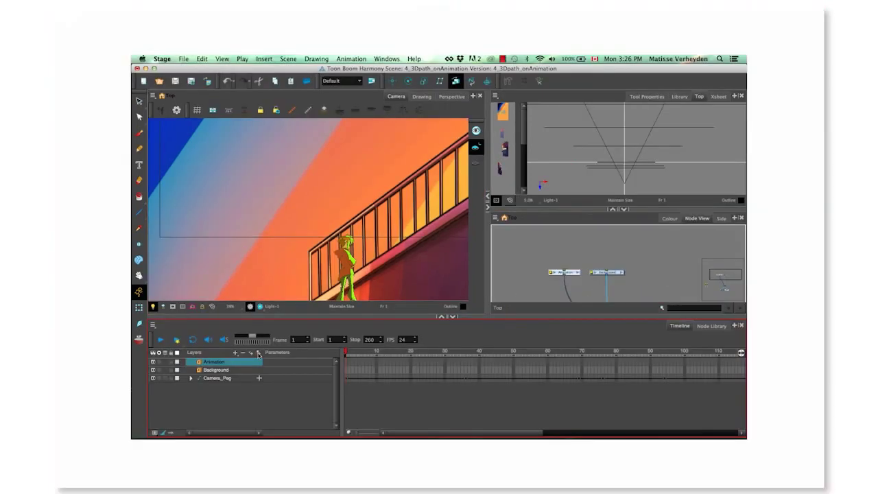
pyautogui.click(214, 379)
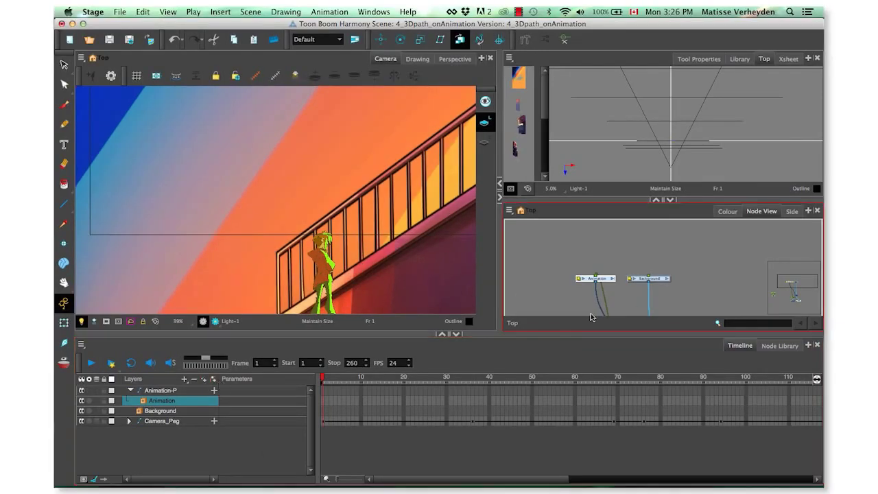
pyautogui.moveTo(786, 282); pyautogui.dragTo(789, 282)
pyautogui.moveTo(649, 306); pyautogui.dragTo(608, 229)
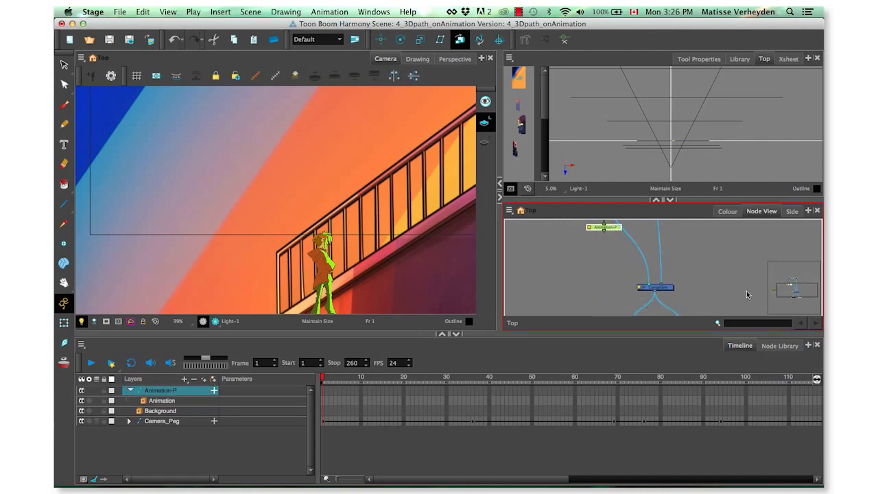
pyautogui.moveTo(797, 295)
pyautogui.mouseDown()
pyautogui.moveTo(798, 283)
pyautogui.moveTo(795, 290)
pyautogui.mouseUp()
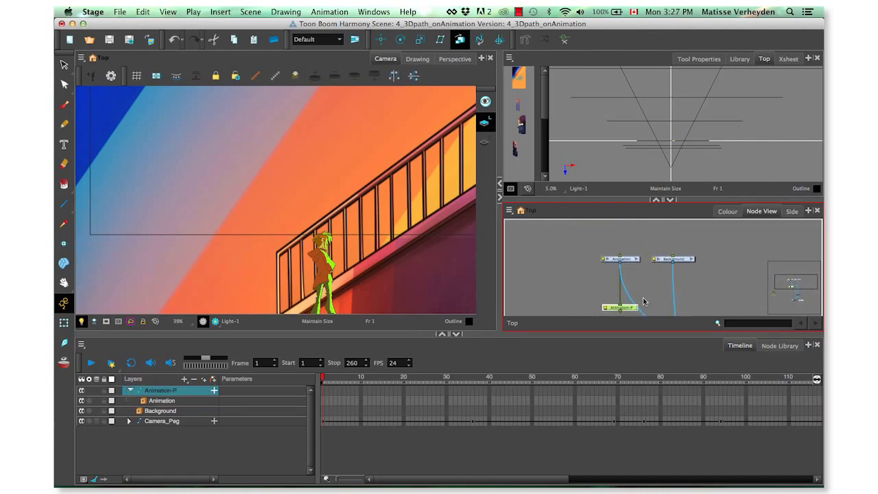
pyautogui.moveTo(631, 308); pyautogui.dragTo(626, 248)
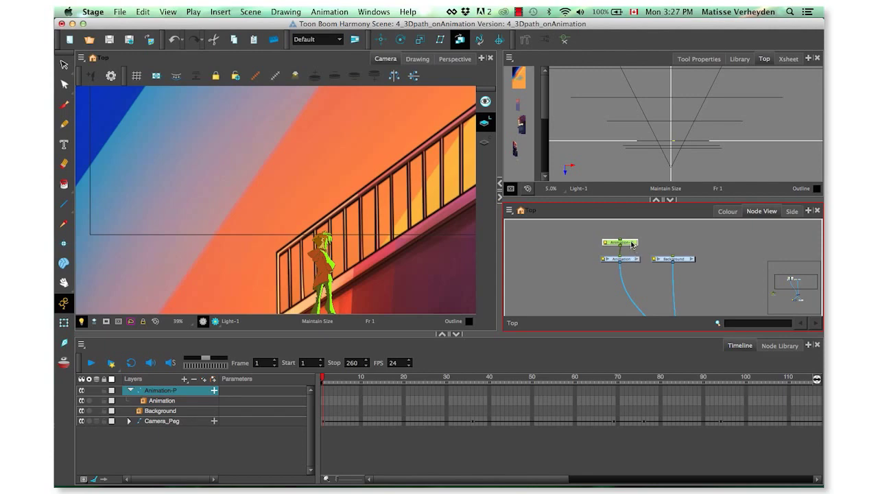
# Step: Set the Animation-P peg's Position mode to 3D Path in its Layer Properties
pyautogui.doubleClick(607, 243)
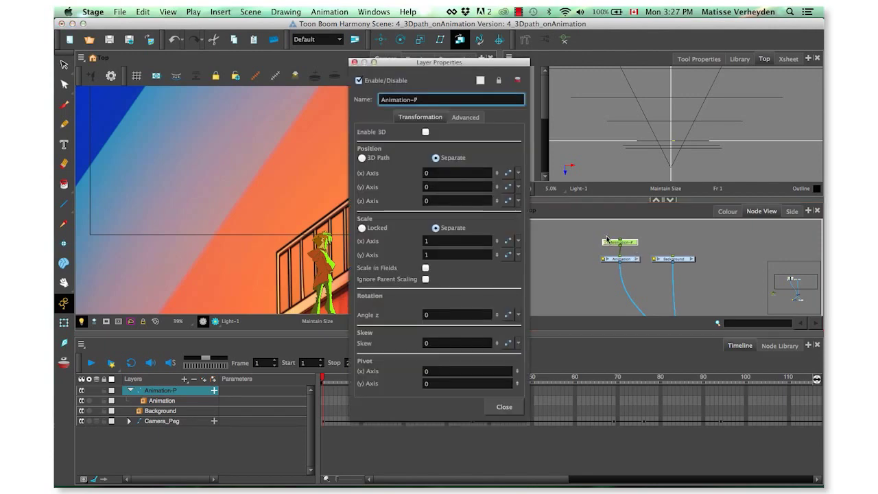
pyautogui.click(363, 158)
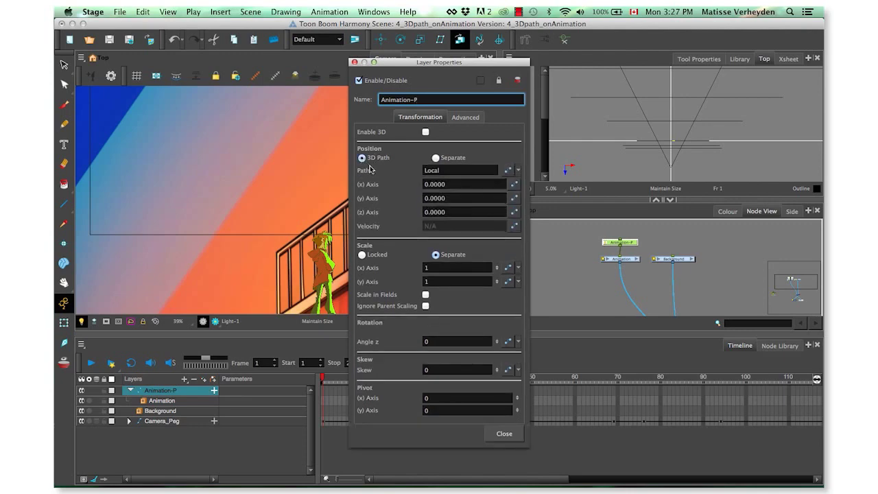
pyautogui.click(354, 62)
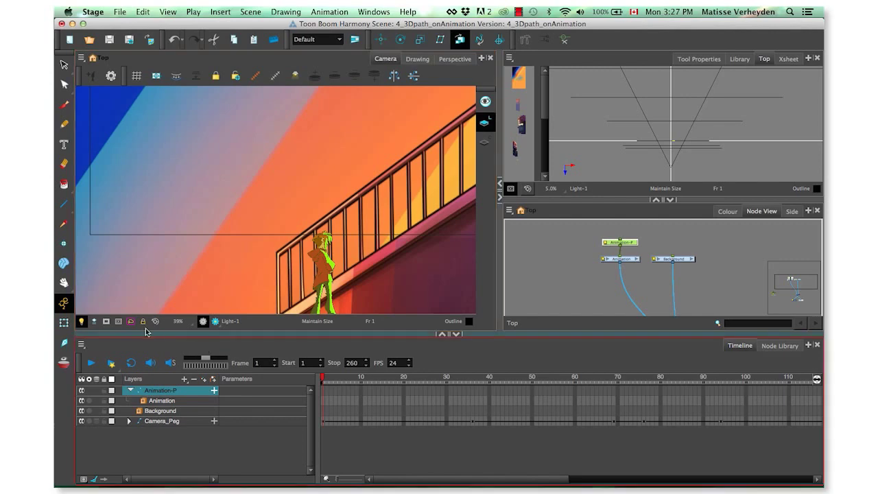
# Step: Move the character up and to the right onto the stair railing with the Transform tool
pyautogui.click(64, 323)
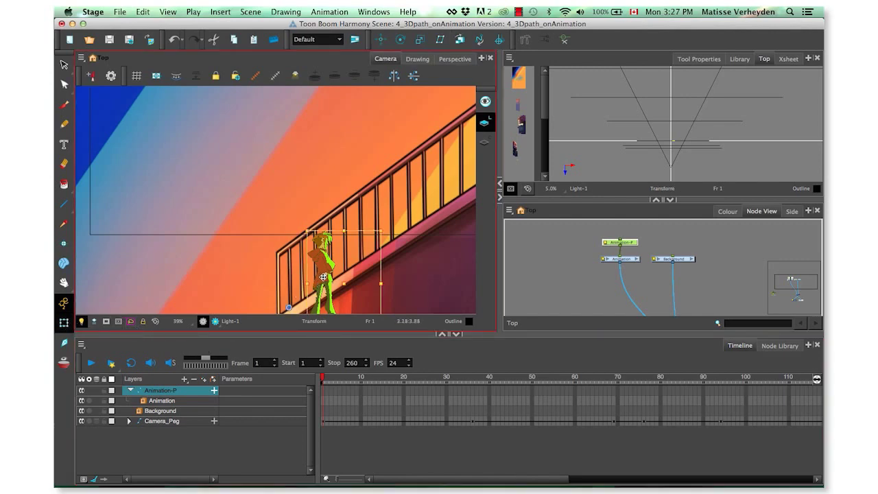
pyautogui.moveTo(323, 273); pyautogui.dragTo(348, 146)
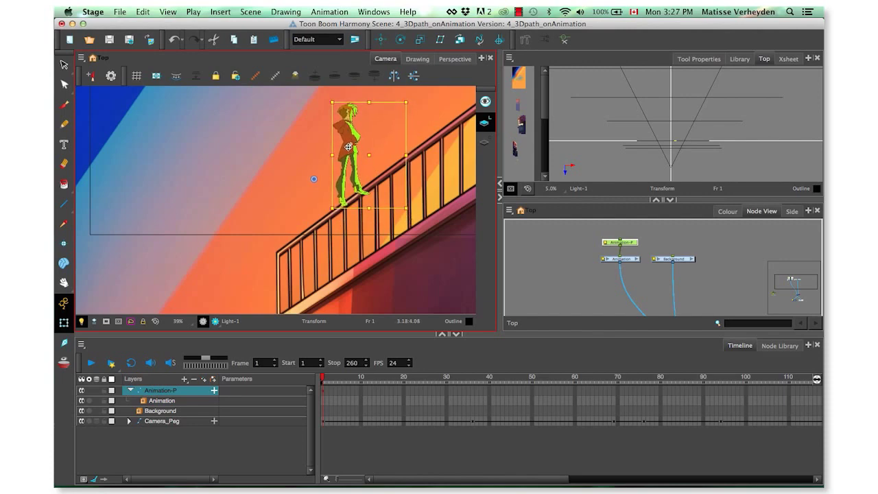
pyautogui.moveTo(403, 227); pyautogui.dragTo(386, 288)
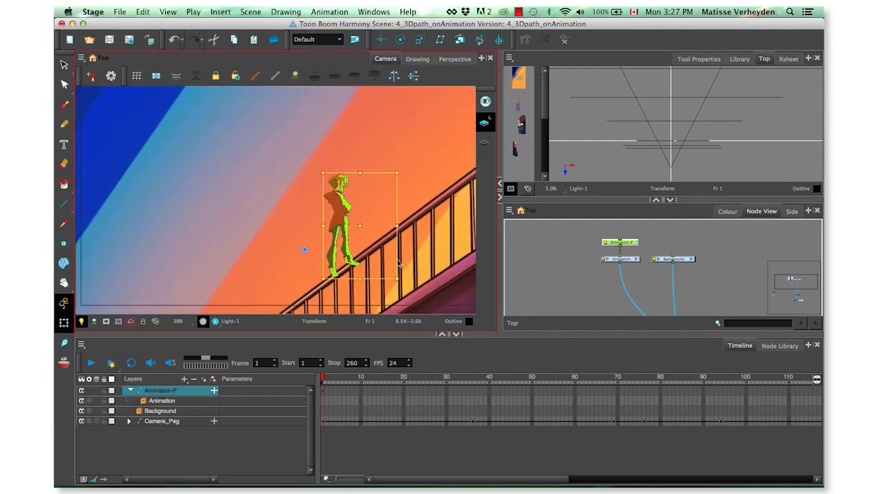
# Step: Select the parent Animation-P peg and set its position in the Top view with Maintain Size
pyautogui.click(460, 41)
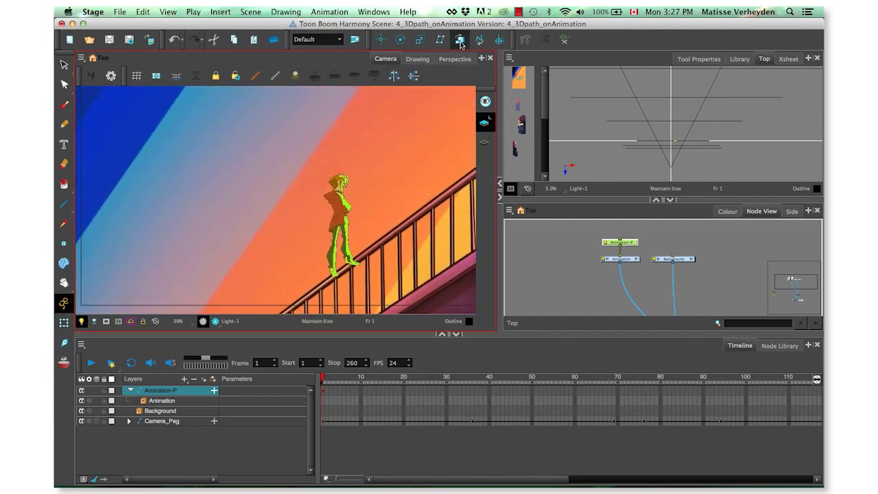
pyautogui.click(602, 123)
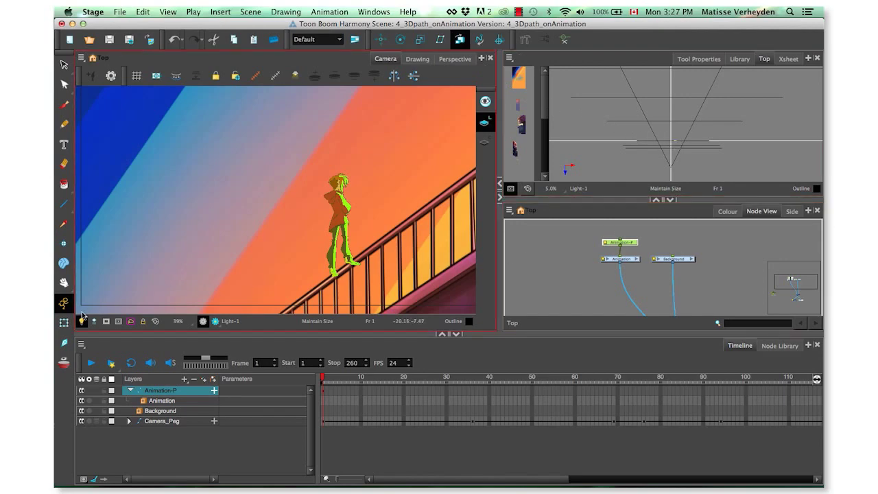
pyautogui.click(64, 324)
pyautogui.click(440, 300)
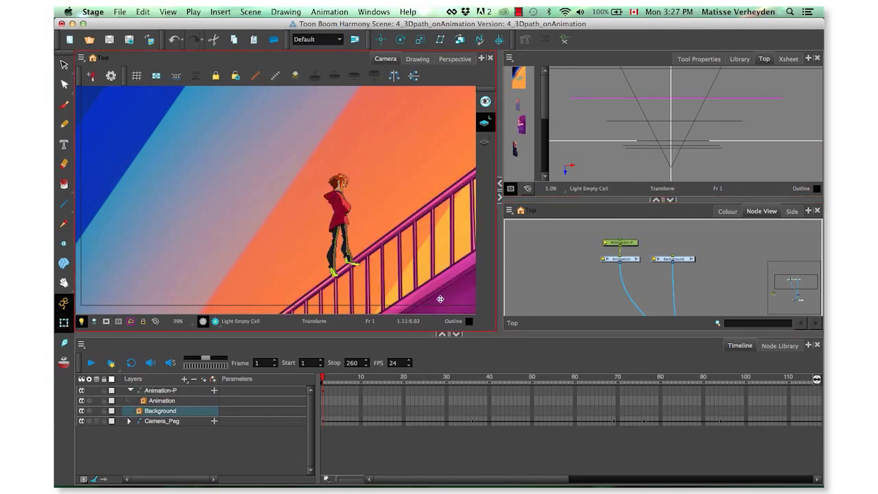
pyautogui.click(340, 220)
pyautogui.press('b')
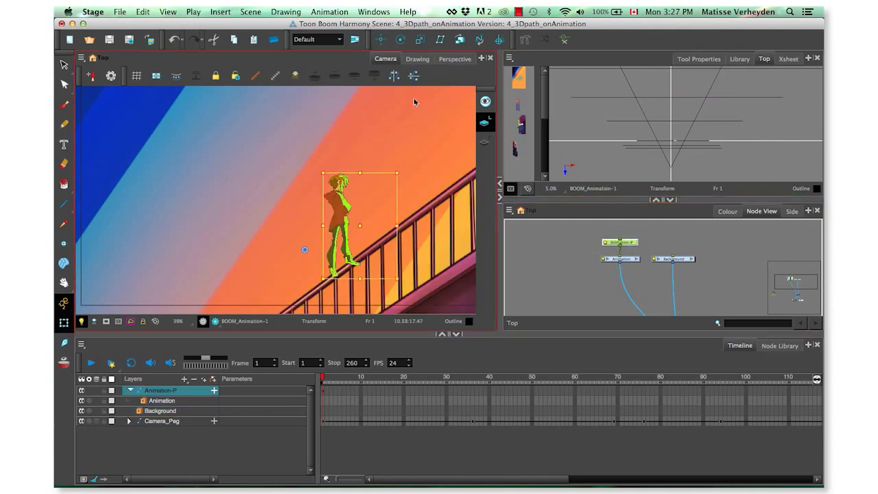
pyautogui.click(460, 39)
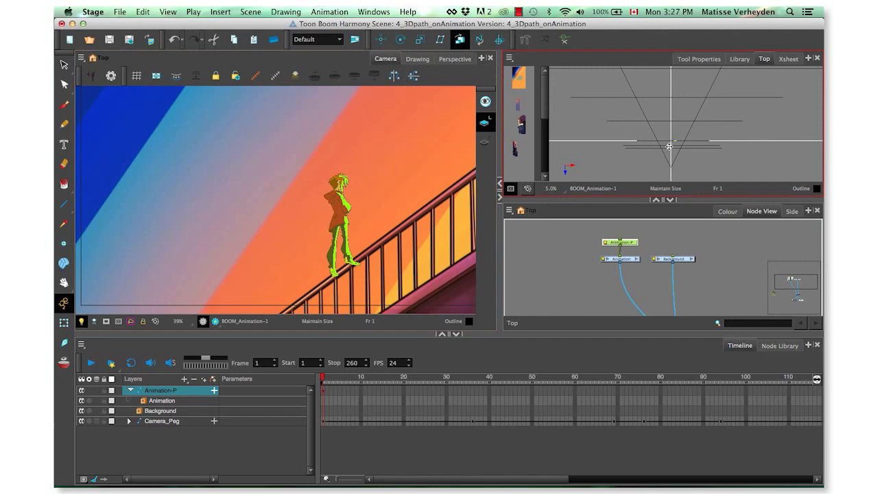
pyautogui.click(682, 97)
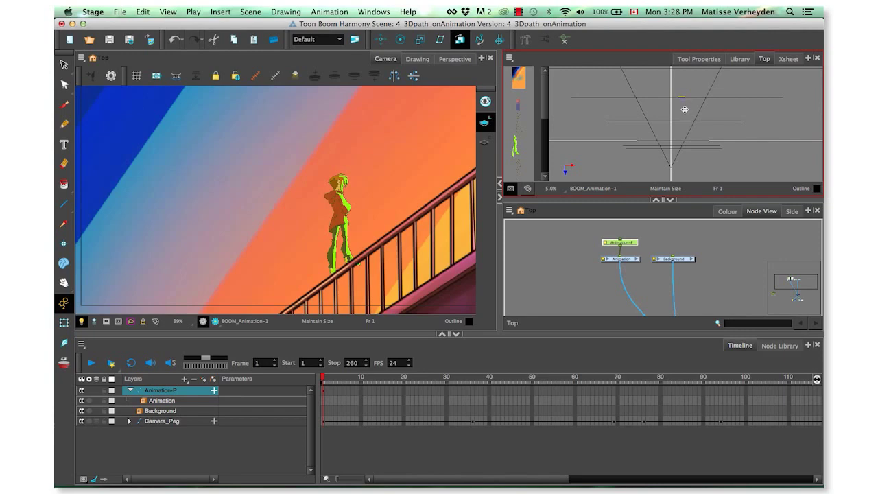
# Step: Scrub the timeline and select the Animation-P cell at frame 53
pyautogui.moveTo(324, 381)
pyautogui.mouseDown()
pyautogui.moveTo(464, 386)
pyautogui.moveTo(547, 408)
pyautogui.mouseUp()
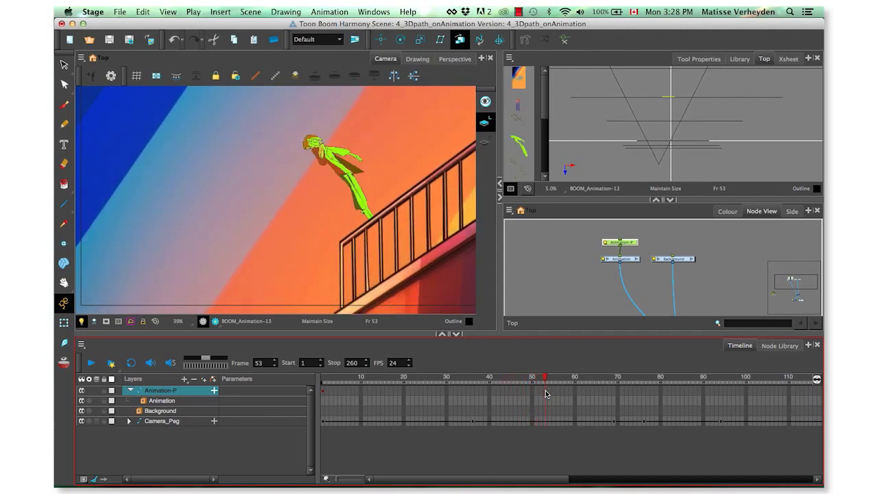
pyautogui.click(546, 395)
# Step: Show the keyframe toolbar, then at frame 69 move the character right and change its depth
pyautogui.rightClick(528, 357)
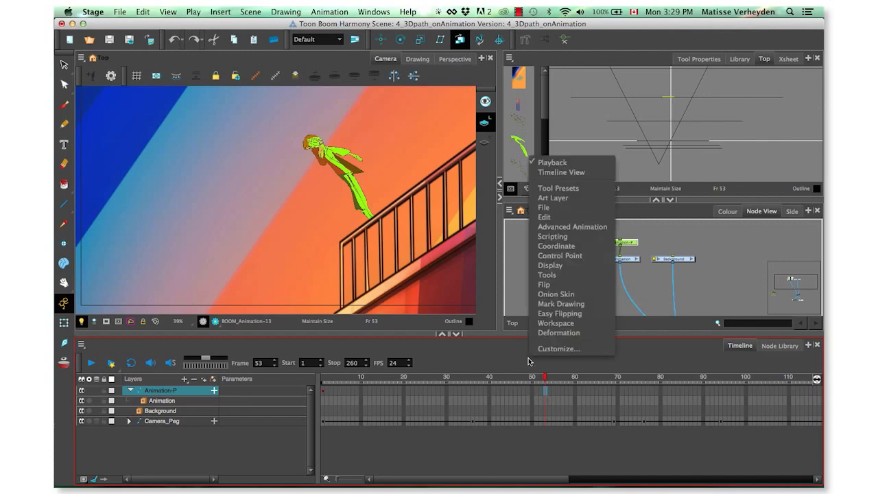
pyautogui.click(578, 173)
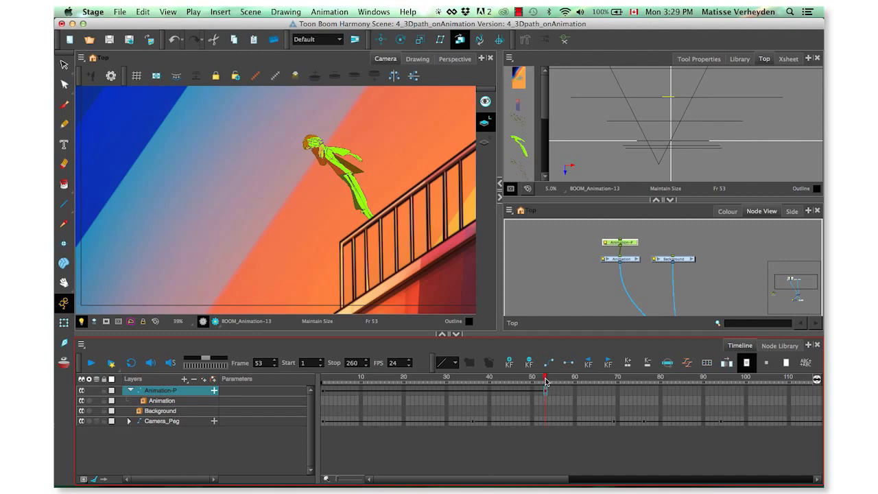
pyautogui.moveTo(546, 381); pyautogui.dragTo(613, 387)
pyautogui.press('space')
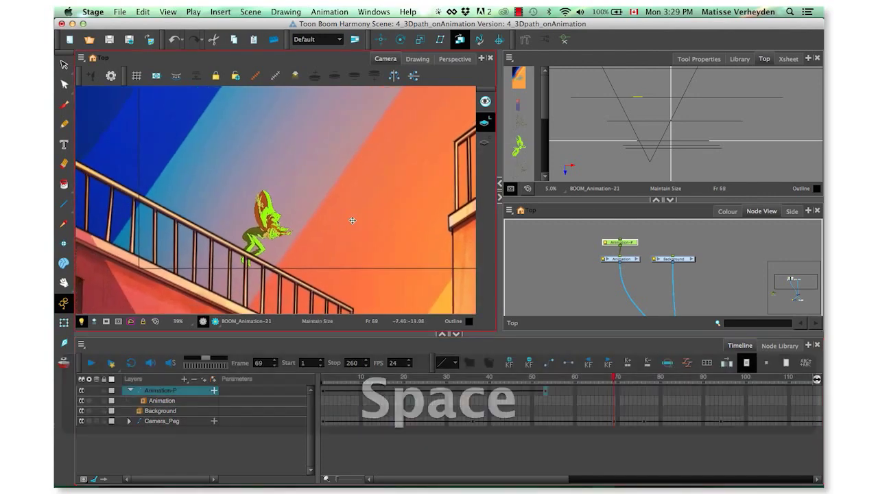
pyautogui.hotkey('shift', 't')
pyautogui.moveTo(277, 228); pyautogui.dragTo(296, 227)
pyautogui.hotkey('alt', '6')
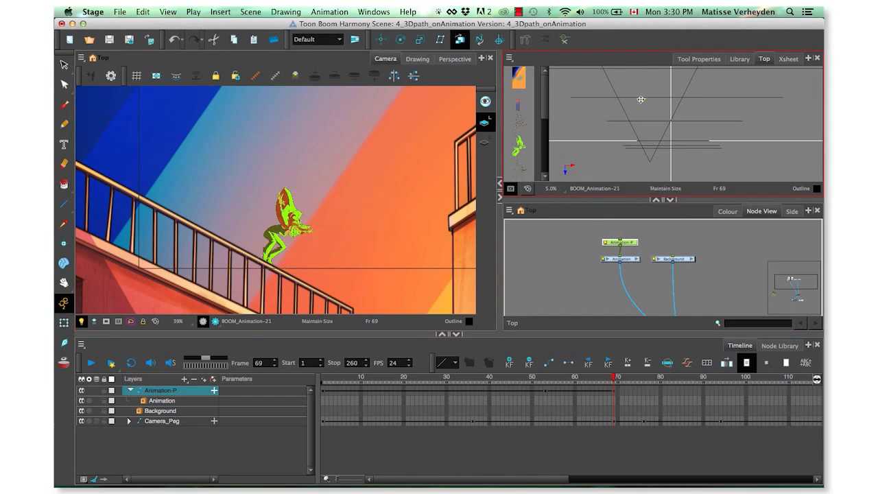
pyautogui.moveTo(642, 97); pyautogui.dragTo(646, 123)
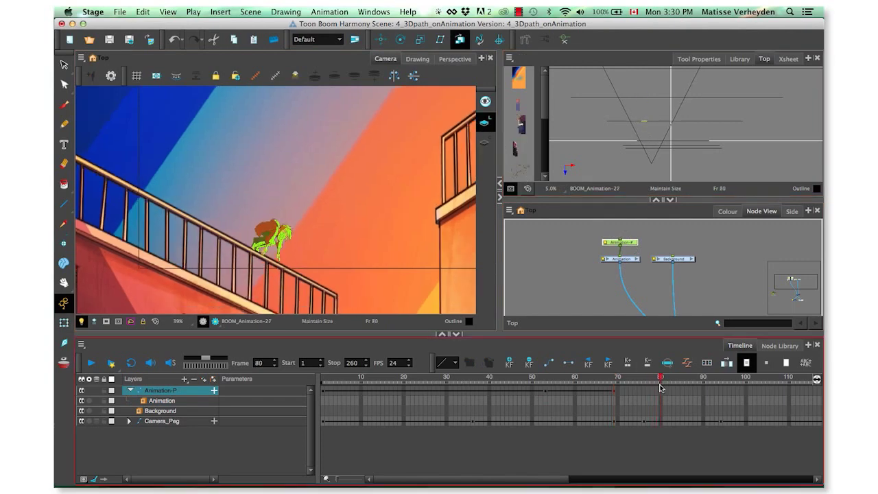
# Step: Advance to frame 89, pan down to the character and select it for transforming
pyautogui.moveTo(659, 388); pyautogui.dragTo(698, 387)
pyautogui.press('space')
pyautogui.moveTo(351, 224); pyautogui.dragTo(358, 248)
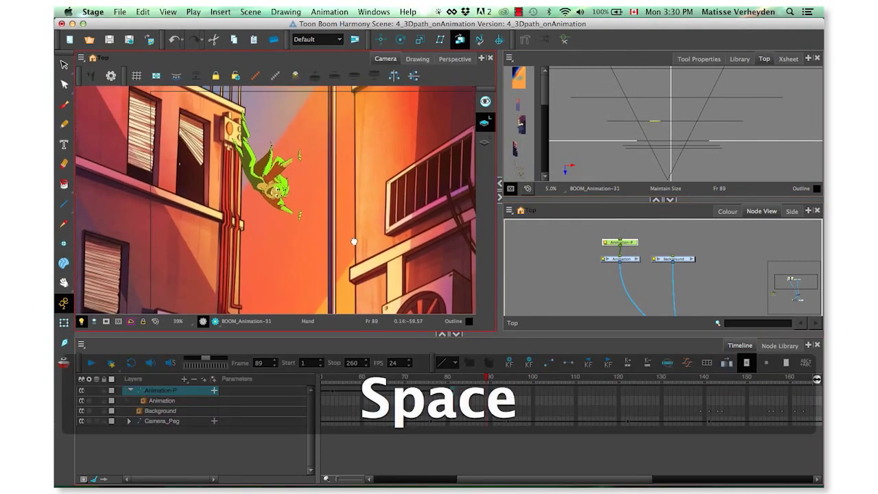
pyautogui.click(310, 185)
pyautogui.hotkey('shift', 't')
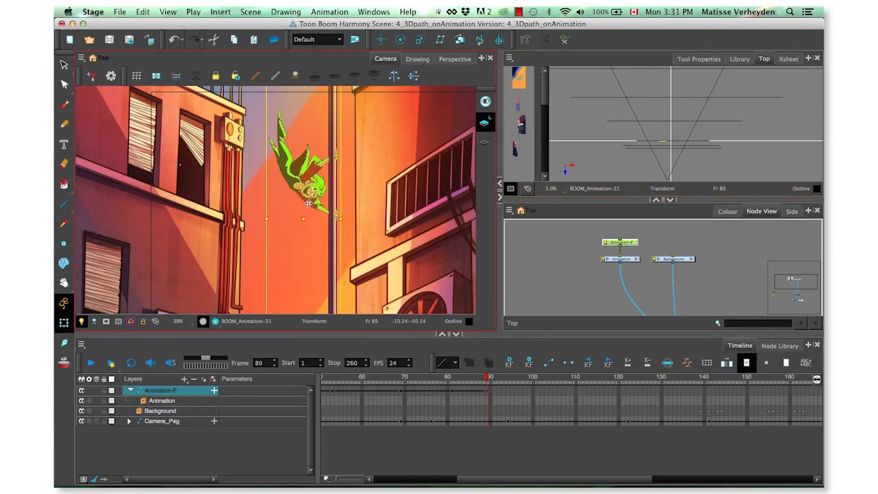
pyautogui.press('Return')
pyautogui.press('Return')
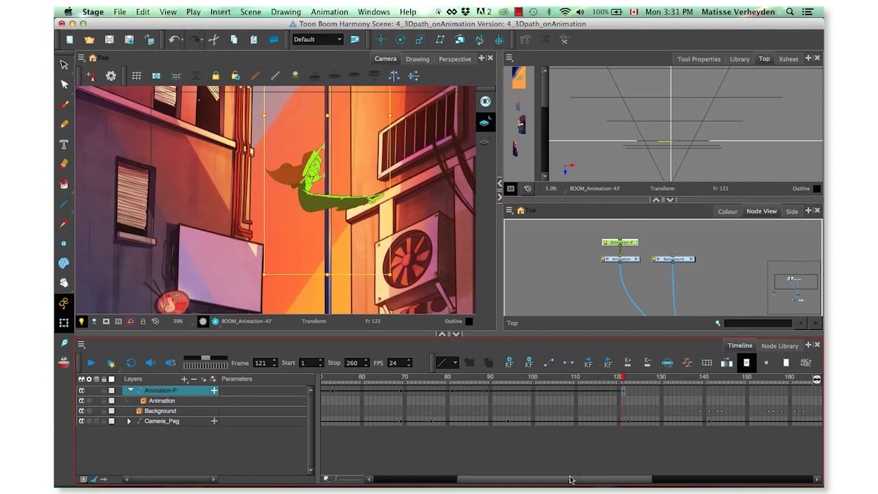
# Step: Jump to frame 138 to adjust depth in the Top view, then move to frame 155
pyautogui.moveTo(569, 478); pyautogui.dragTo(655, 479)
pyautogui.click(482, 378)
pyautogui.hotkey('alt', '6')
pyautogui.click(680, 149)
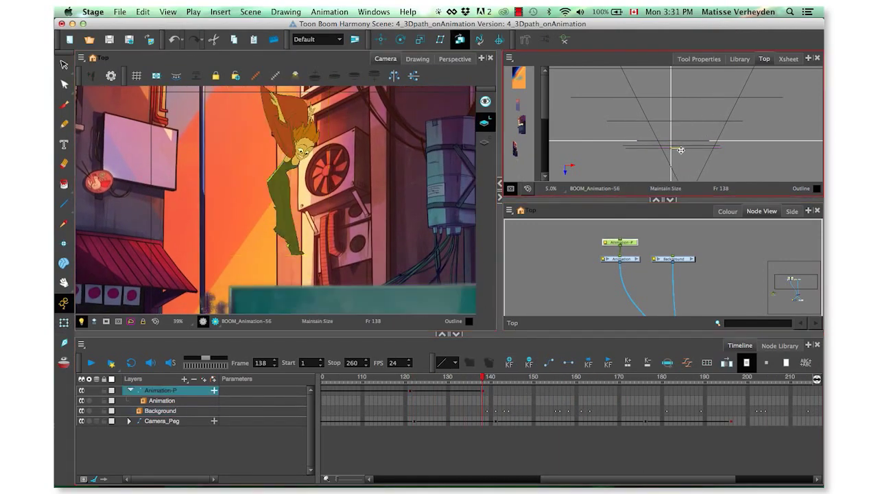
pyautogui.hotkey('shift', 't')
pyautogui.click(555, 396)
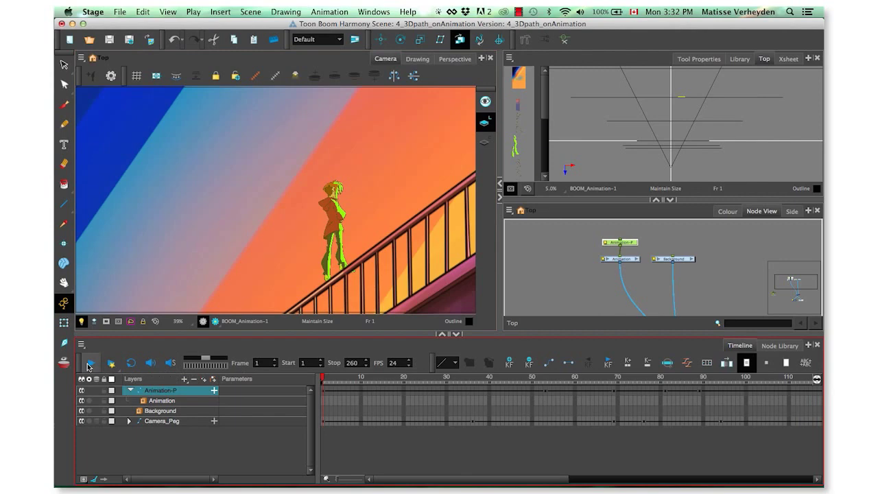
pyautogui.click(88, 367)
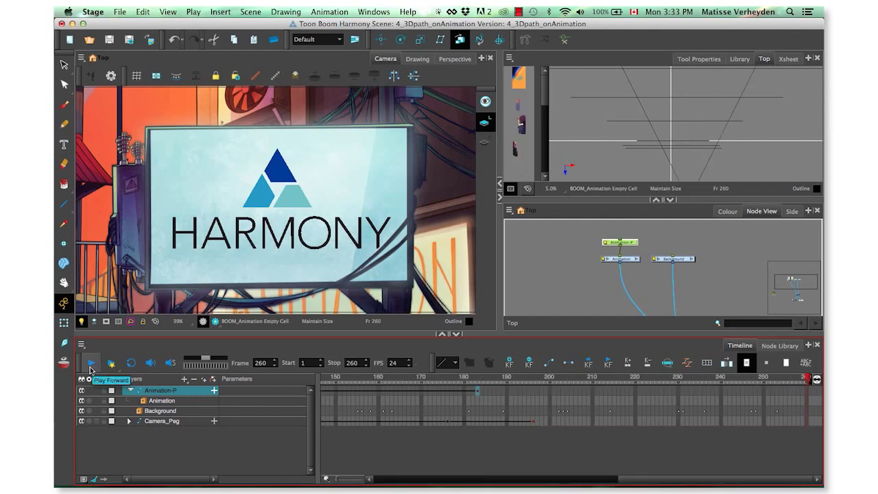
pyautogui.moveTo(626, 477); pyautogui.dragTo(372, 472)
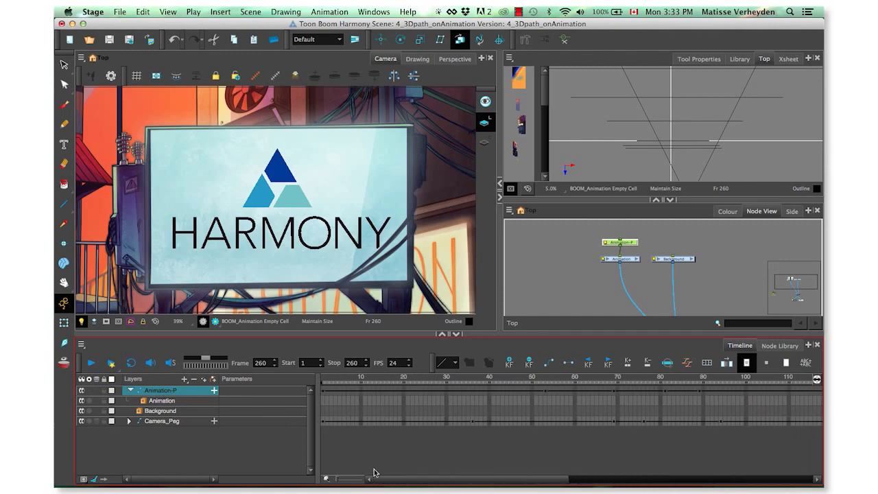
pyautogui.click(459, 382)
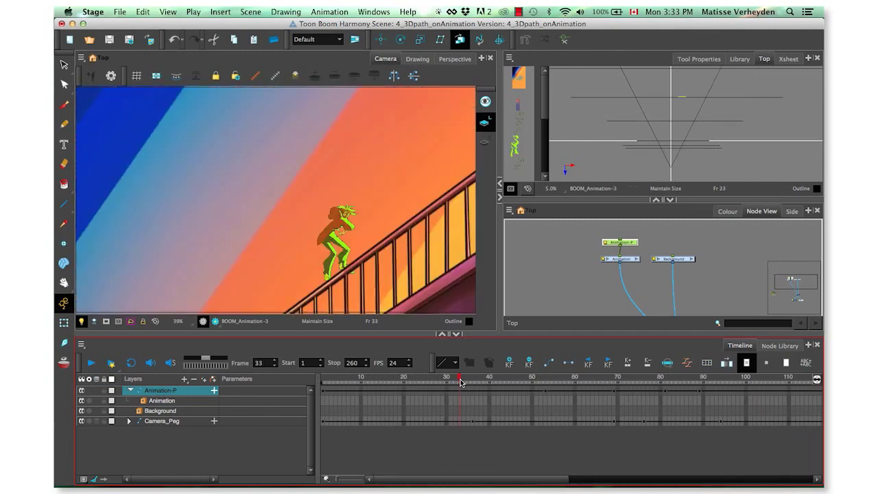
# Step: Turn on Show Control to display the 3D path, then zoom out and pan over the route
pyautogui.click(260, 80)
pyautogui.press('space')
pyautogui.moveTo(346, 220); pyautogui.dragTo(336, 144)
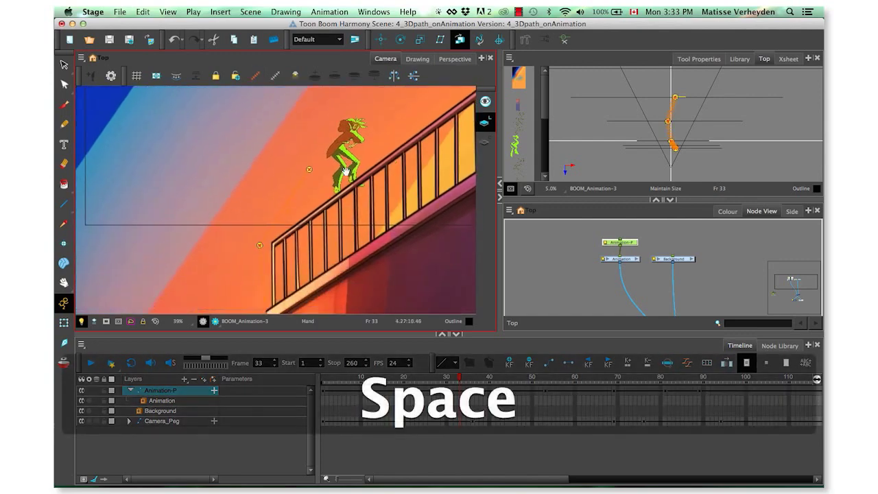
pyautogui.press('1')
pyautogui.press('1')
pyautogui.press('space')
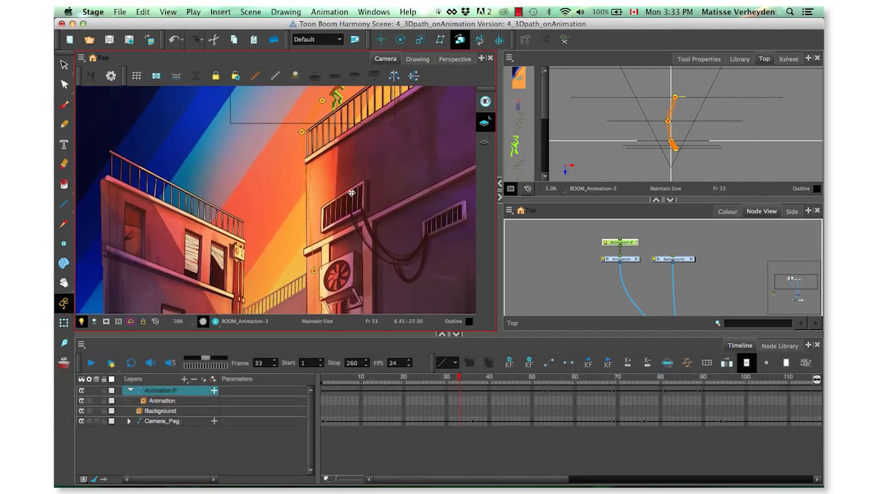
# Step: Orbit, zoom out and pan the Perspective view to inspect the 3D path
pyautogui.click(452, 60)
pyautogui.press('1')
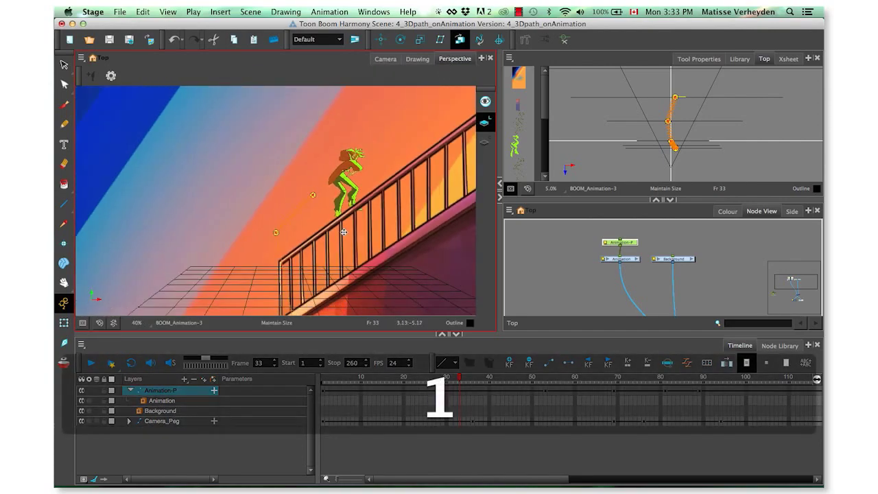
pyautogui.moveTo(342, 230); pyautogui.dragTo(330, 360)
pyautogui.press('space')
pyautogui.moveTo(386, 170); pyautogui.dragTo(321, 211)
pyautogui.press('space')
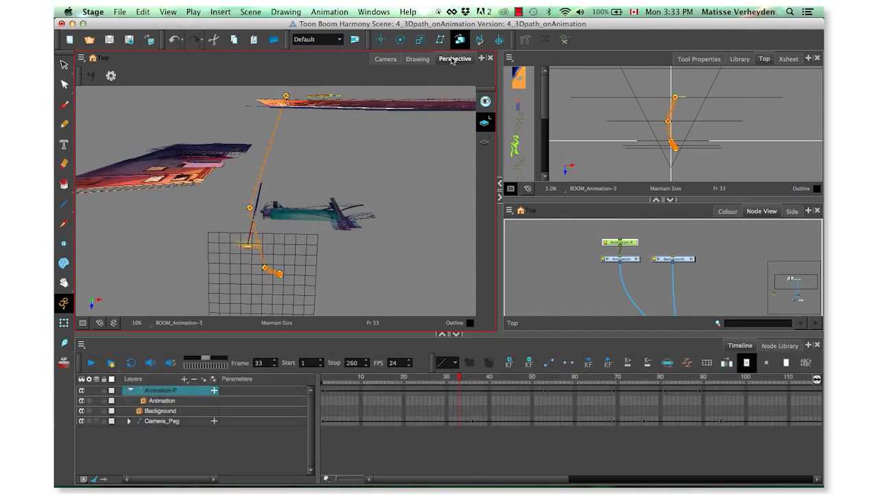
# Step: Back in the Camera view, step through frames 42, 57 and 59 on to frame 84
pyautogui.click(385, 59)
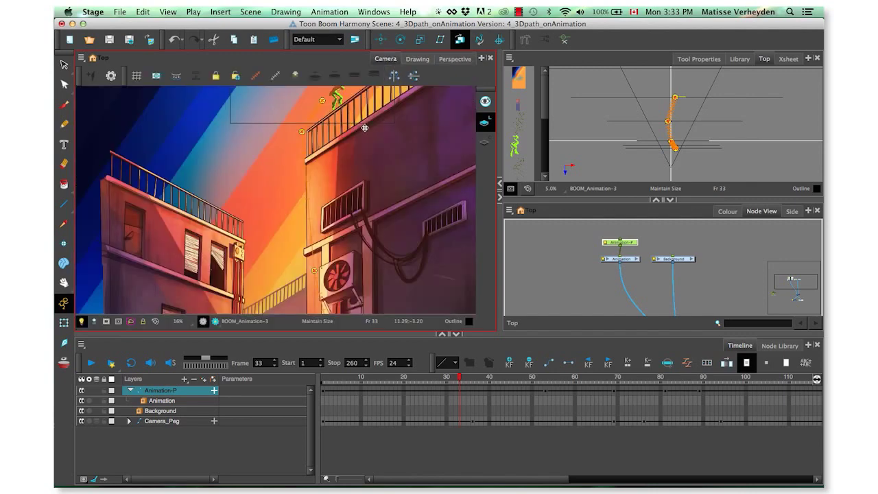
pyautogui.moveTo(344, 193); pyautogui.dragTo(342, 268)
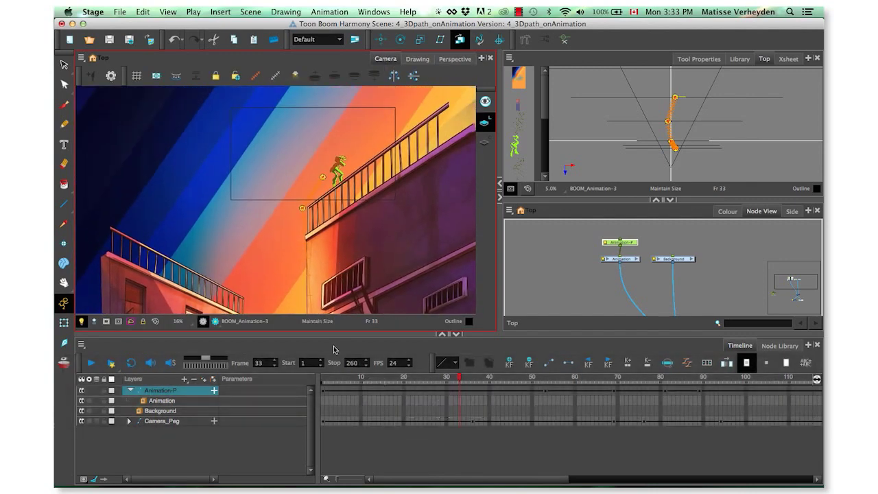
pyautogui.click(498, 396)
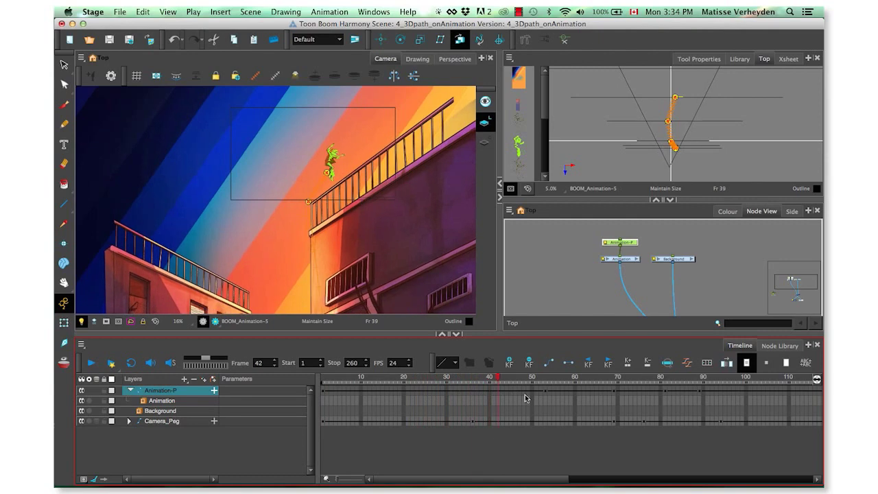
pyautogui.click(561, 405)
pyautogui.click(565, 403)
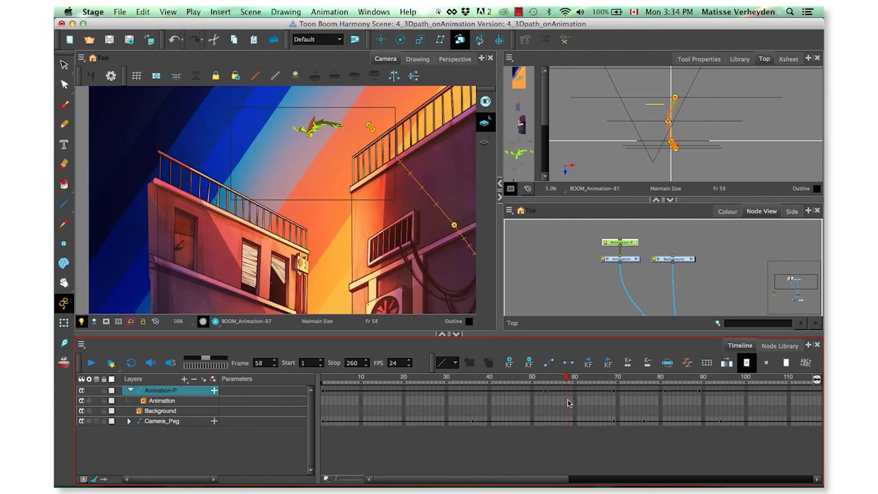
pyautogui.click(570, 403)
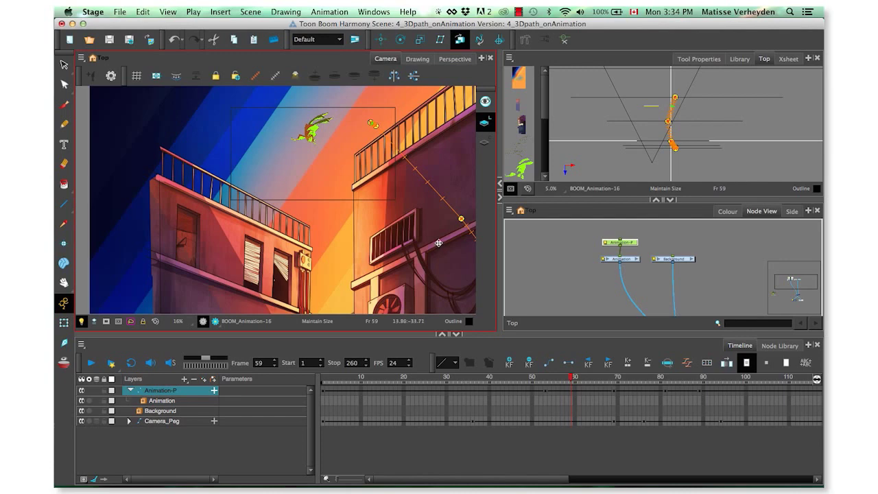
pyautogui.moveTo(548, 479); pyautogui.dragTo(592, 484)
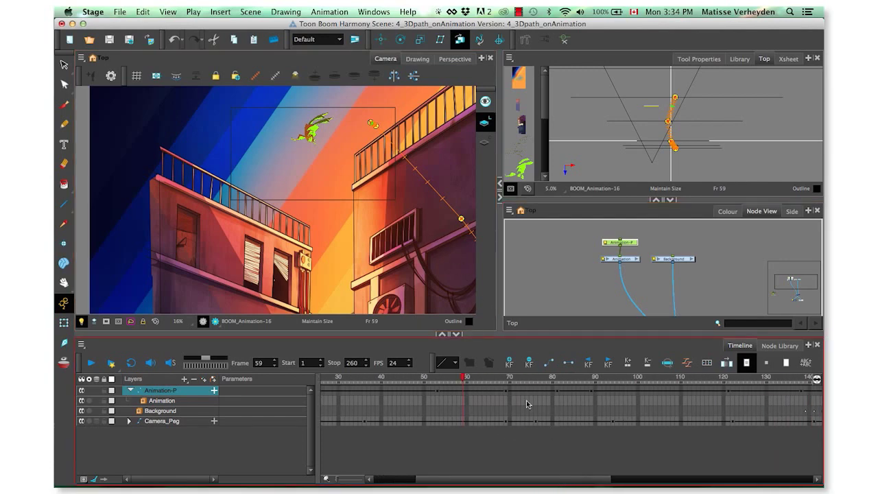
pyautogui.moveTo(464, 382); pyautogui.dragTo(569, 389)
pyautogui.press('space')
# Step: Show the motion path with P and zoom in on the top of the path
pyautogui.moveTo(404, 237); pyautogui.dragTo(416, 252)
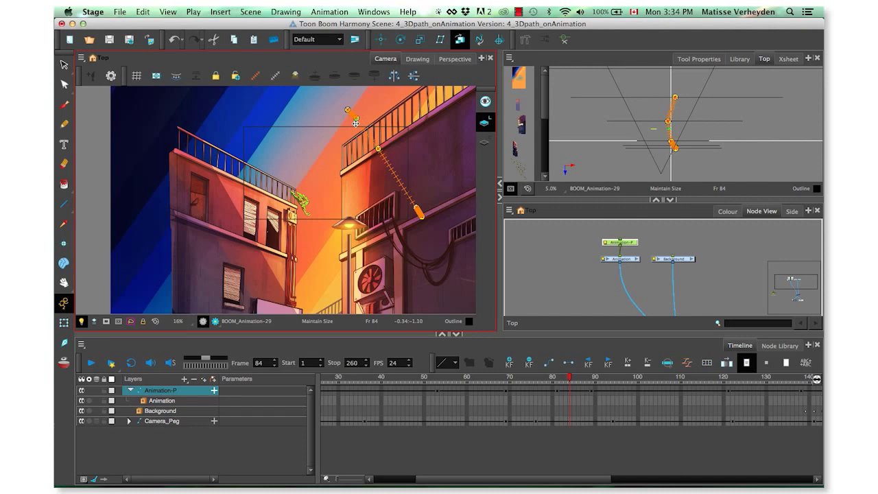
pyautogui.press('p')
pyautogui.press('2')
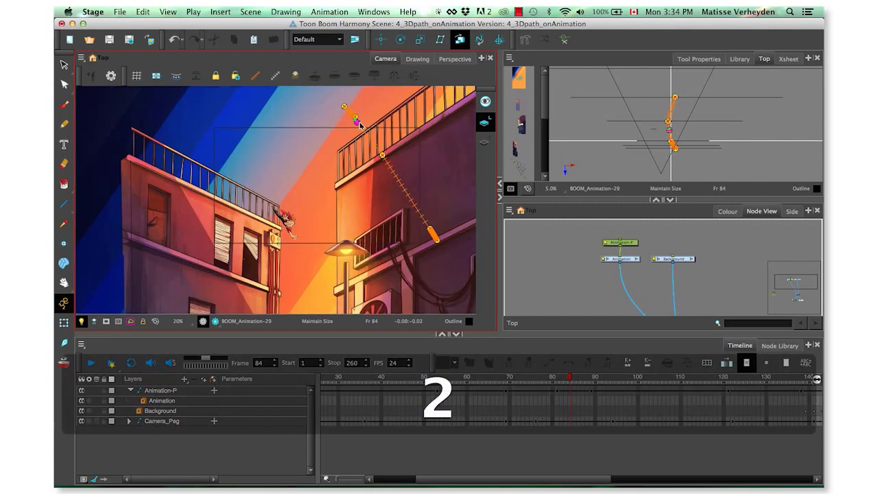
pyautogui.press('2')
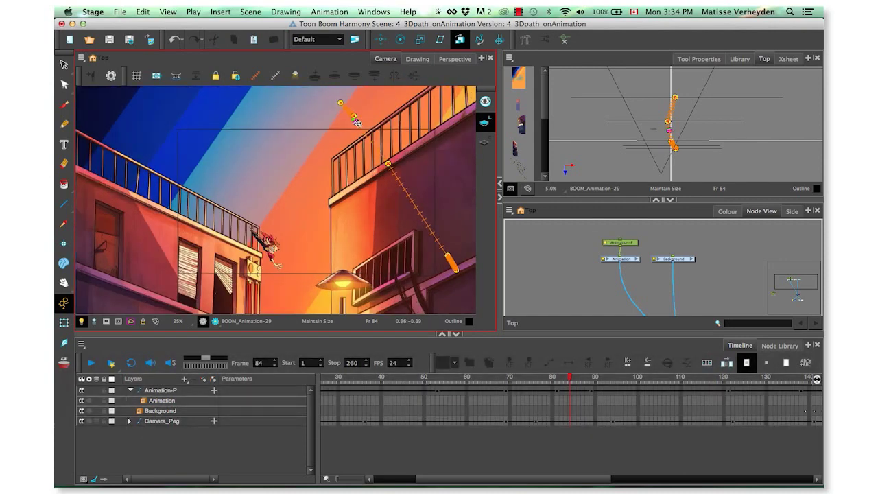
pyautogui.press('2')
pyautogui.press('2')
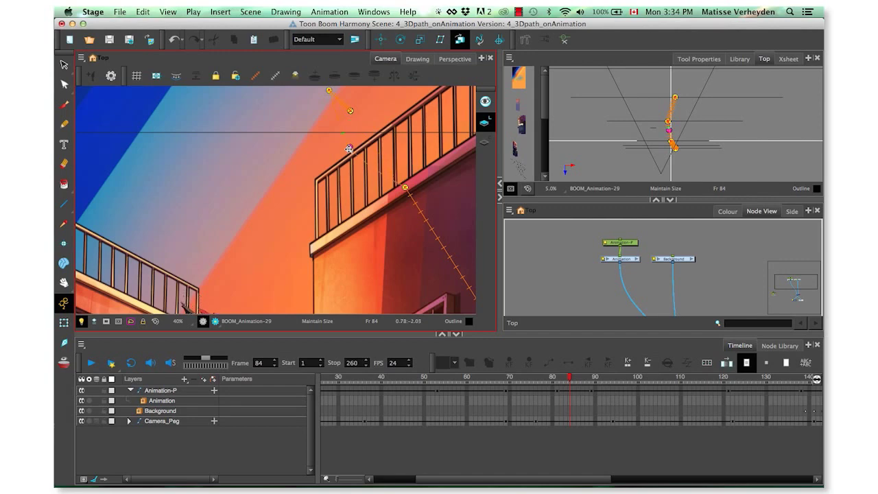
pyautogui.press('1')
pyautogui.moveTo(349, 211); pyautogui.dragTo(380, 178)
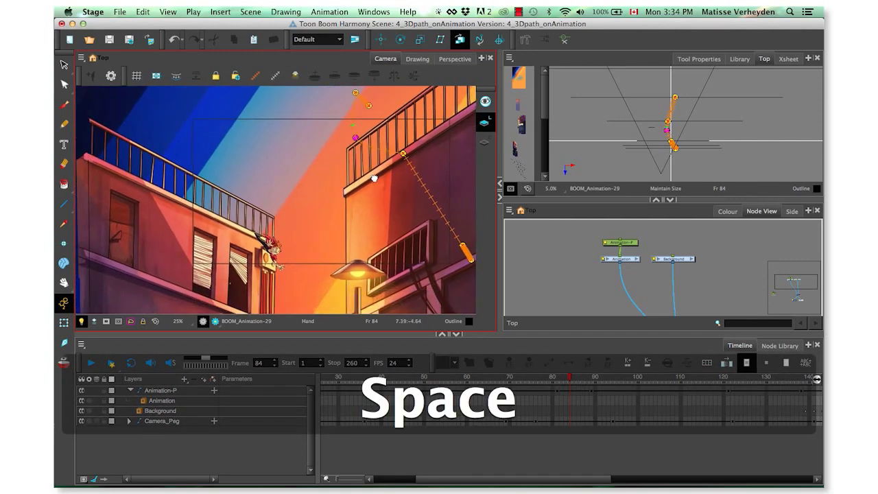
# Step: Step between frames 83 and 85, drag the character along its path, then scrub the motion
pyautogui.click(563, 379)
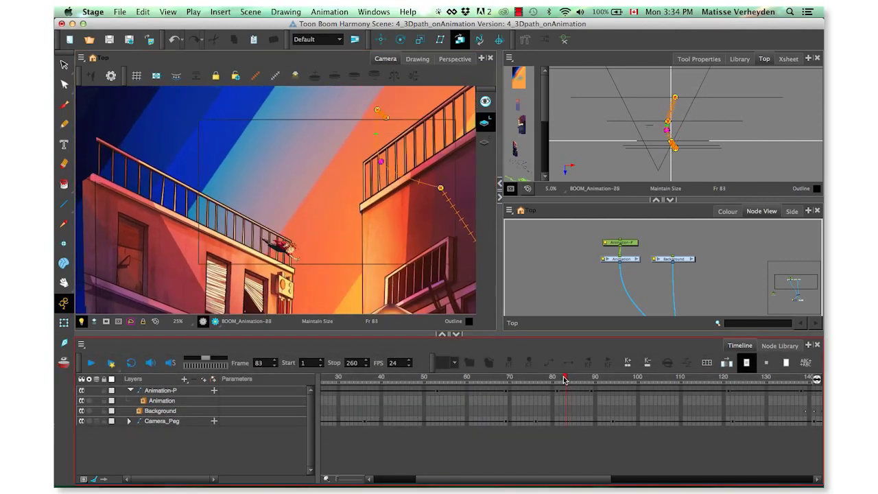
pyautogui.moveTo(564, 379); pyautogui.dragTo(574, 384)
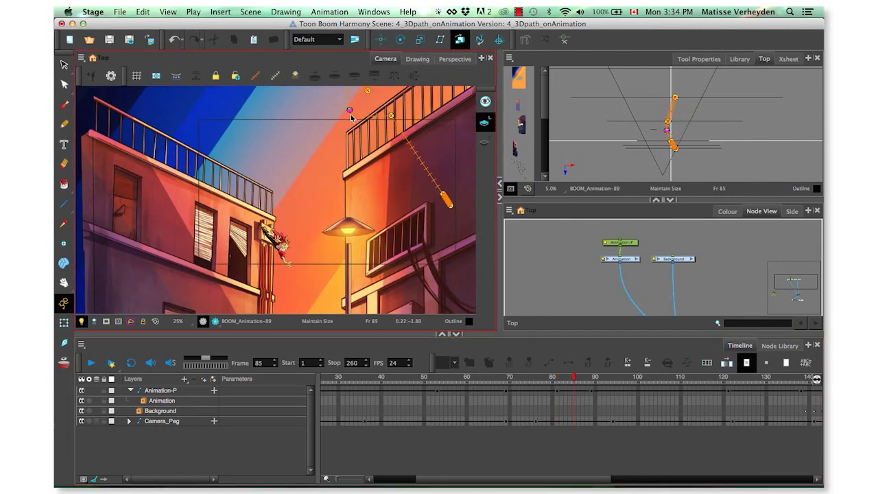
pyautogui.moveTo(350, 110); pyautogui.dragTo(359, 98)
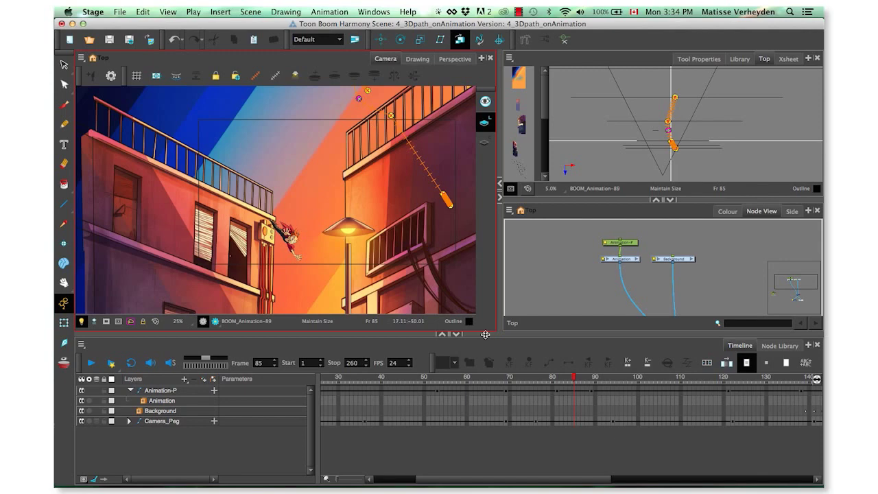
pyautogui.moveTo(579, 383); pyautogui.dragTo(692, 407)
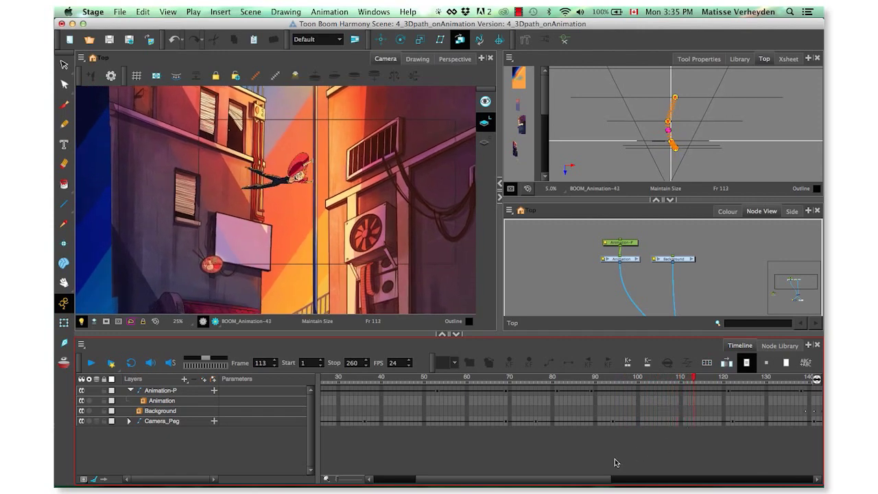
# Step: At frame 126, pull the top of the motion path upward to add a new control point
pyautogui.moveTo(604, 478); pyautogui.dragTo(672, 480)
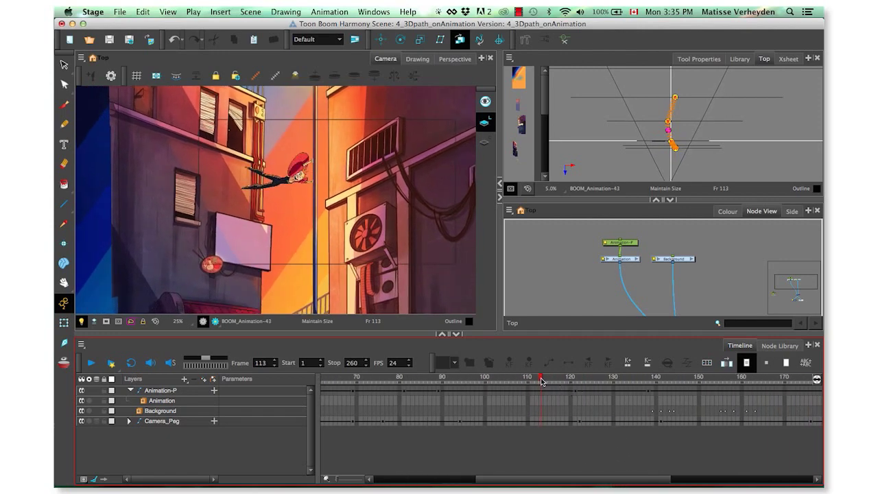
pyautogui.moveTo(544, 381); pyautogui.dragTo(598, 393)
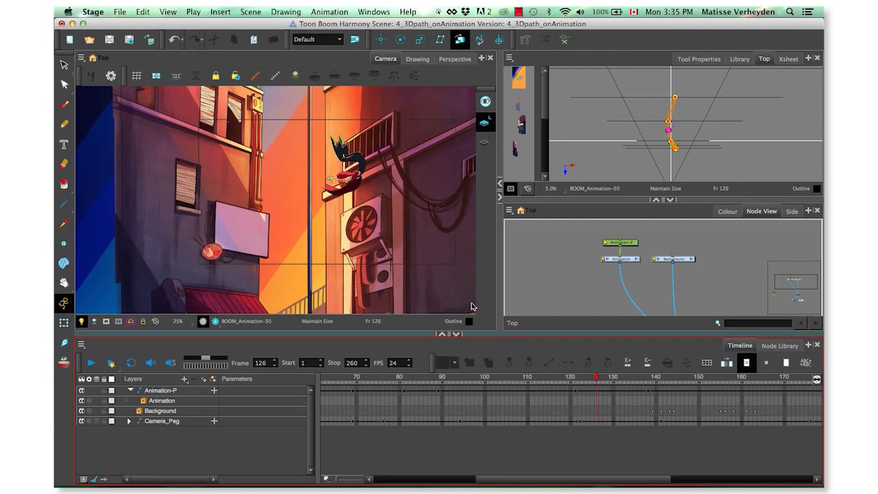
pyautogui.scroll(-1, 471, 306)
pyautogui.press('space')
pyautogui.moveTo(384, 134); pyautogui.dragTo(374, 208)
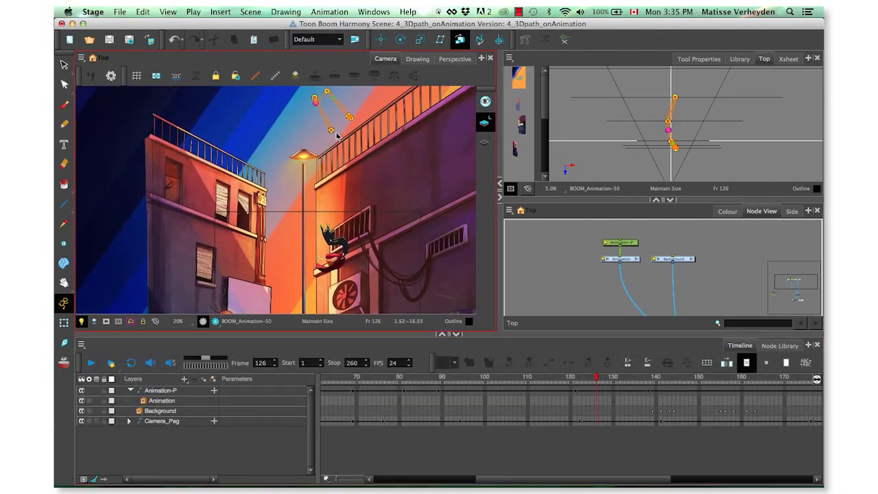
pyautogui.press('p')
pyautogui.moveTo(344, 109); pyautogui.dragTo(348, 92)
pyautogui.click(595, 384)
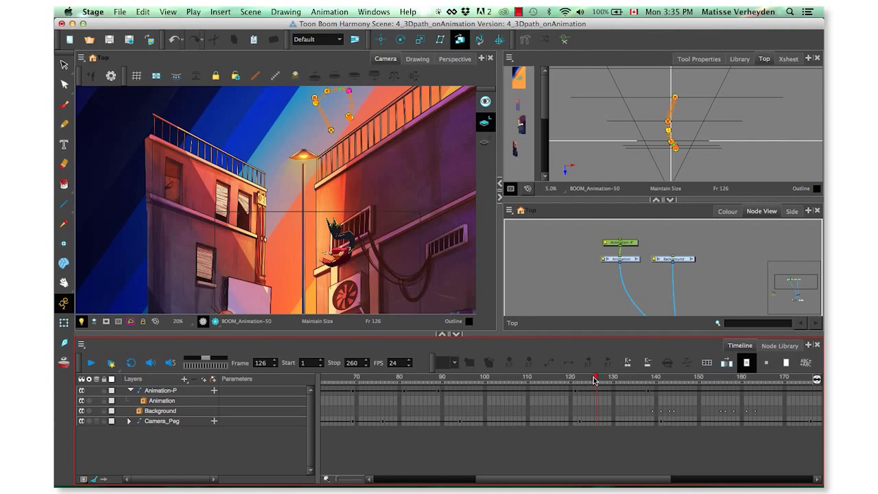
pyautogui.moveTo(594, 380); pyautogui.dragTo(592, 380)
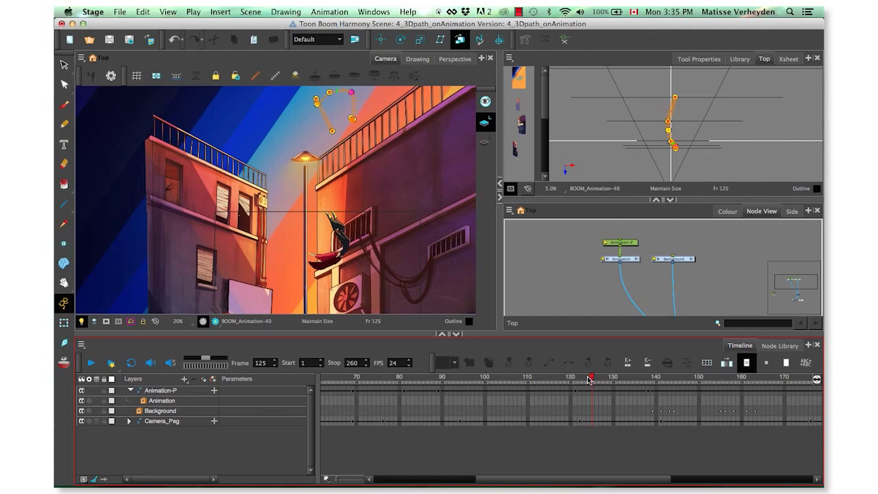
pyautogui.moveTo(589, 380); pyautogui.dragTo(587, 380)
pyautogui.moveTo(586, 379); pyautogui.dragTo(583, 379)
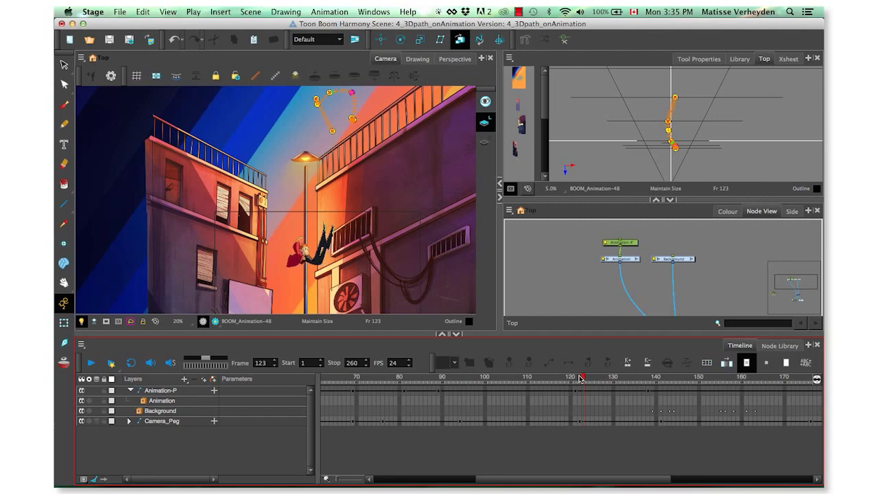
pyautogui.moveTo(581, 378); pyautogui.dragTo(578, 378)
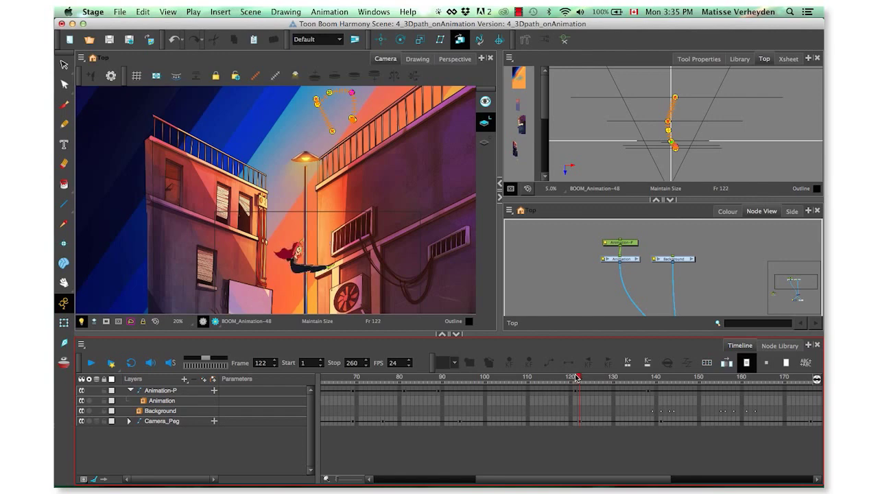
pyautogui.moveTo(577, 378); pyautogui.dragTo(575, 377)
pyautogui.moveTo(574, 377); pyautogui.dragTo(576, 377)
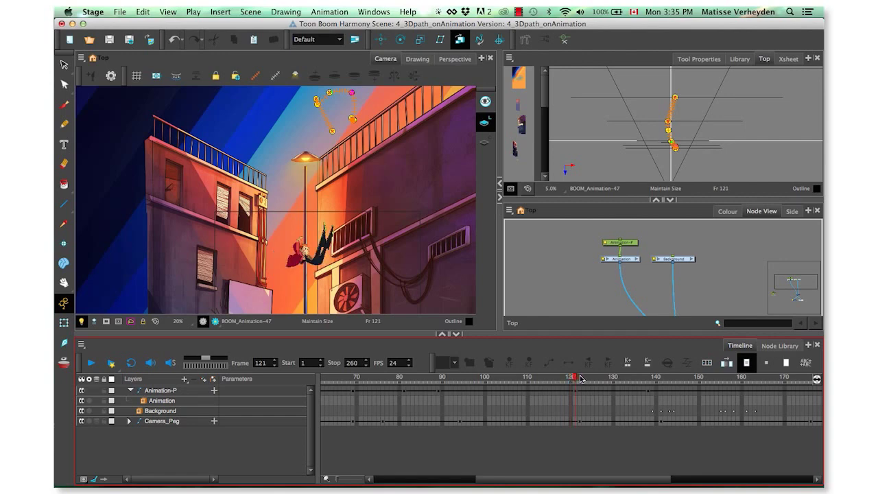
pyautogui.moveTo(580, 378); pyautogui.dragTo(582, 379)
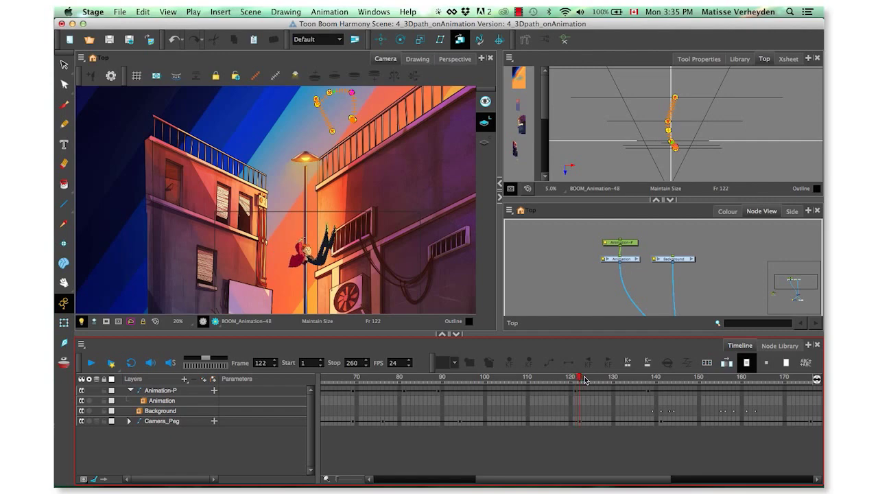
pyautogui.moveTo(584, 379); pyautogui.dragTo(587, 380)
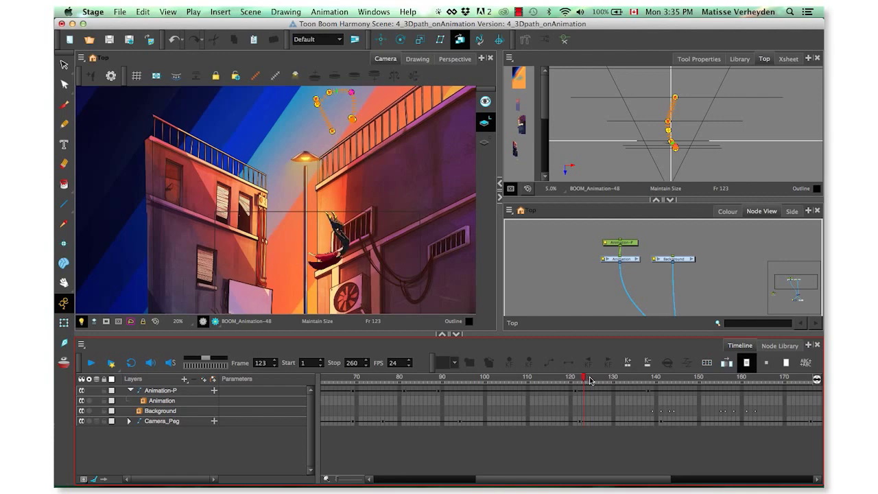
pyautogui.moveTo(590, 380); pyautogui.dragTo(593, 380)
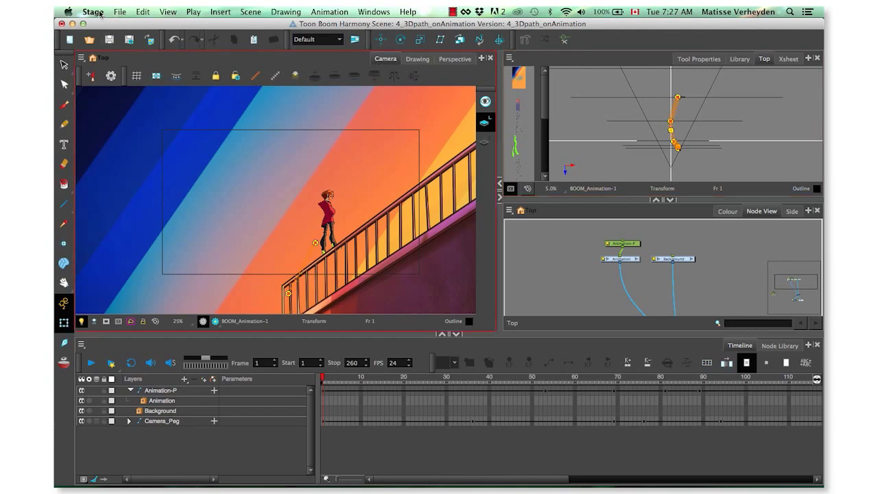
# Step: Open Stage > Preferences on the General tab, where Default Separate Position for Pegs is enabled
pyautogui.click(100, 13)
pyautogui.click(103, 41)
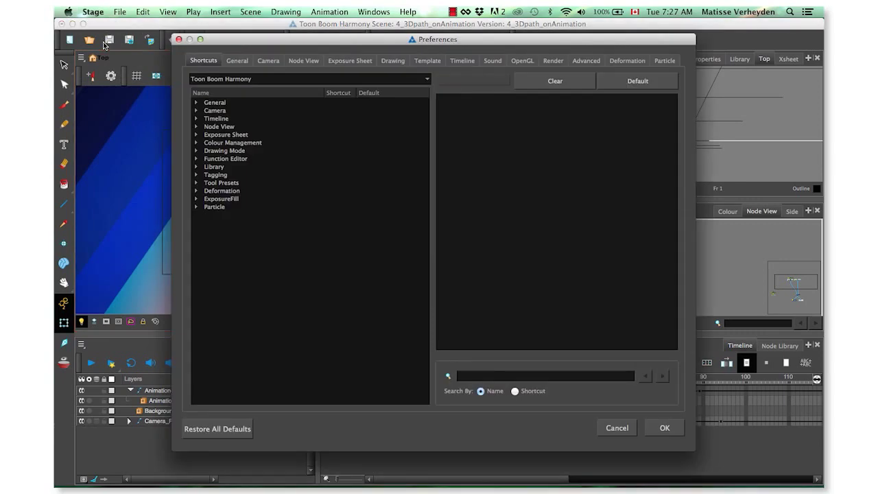
pyautogui.click(239, 62)
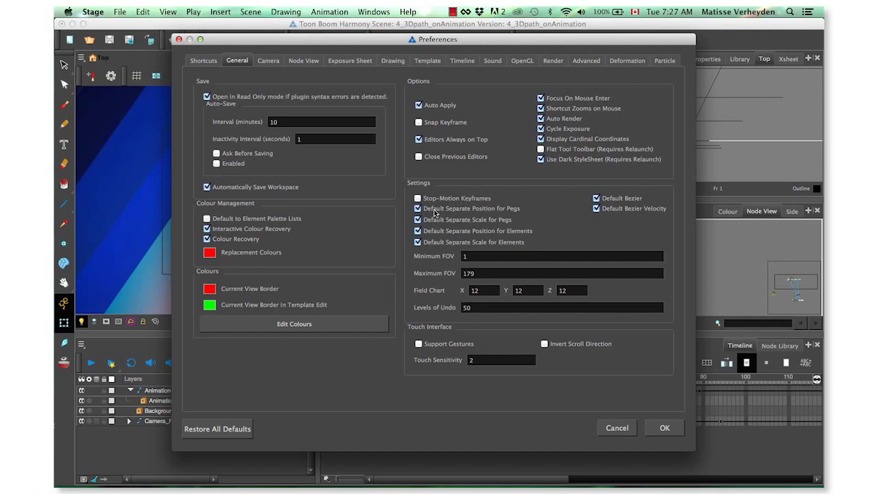
pyautogui.moveTo(434, 213)
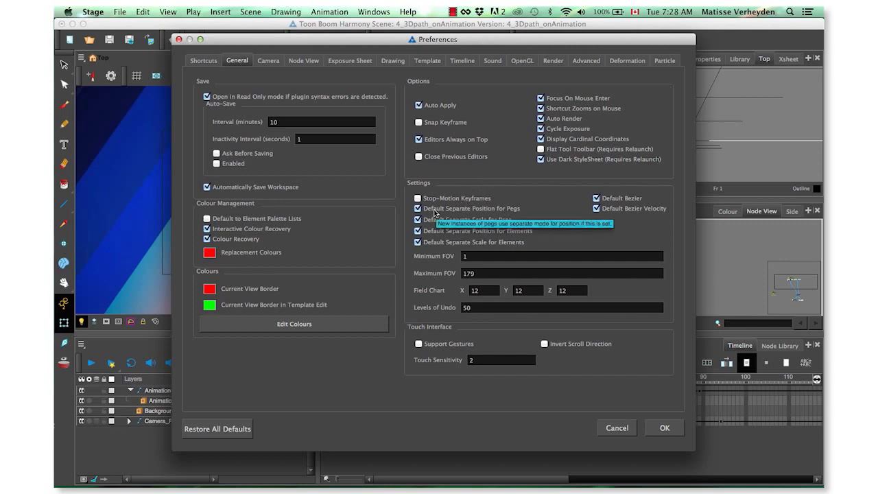